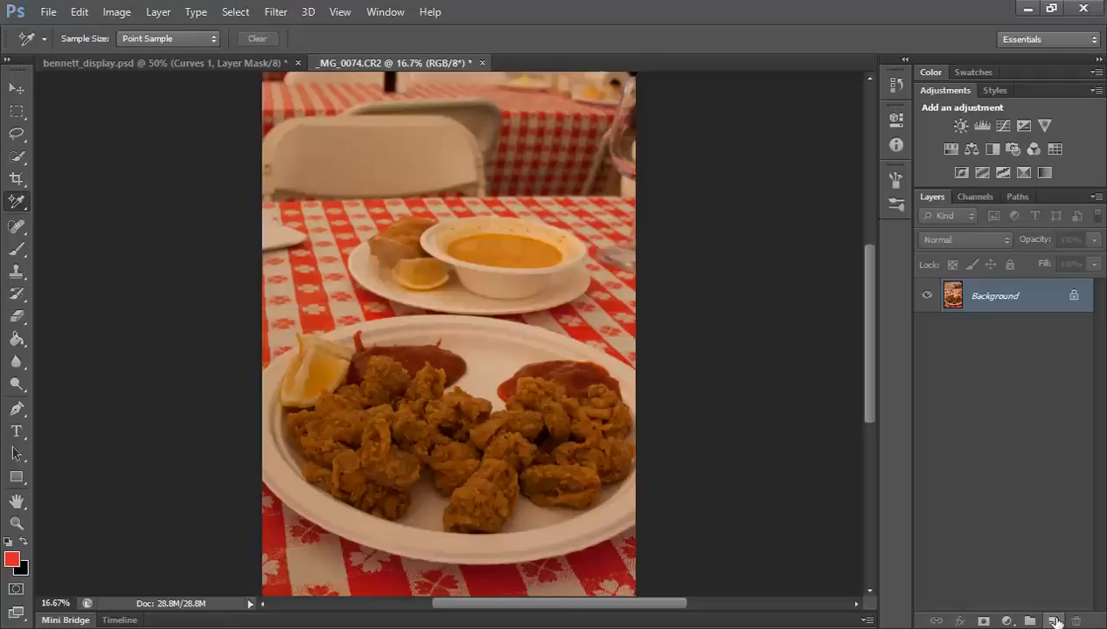
Add a new layer above the background filled with 50% Gray and set its blend mode to Difference
click(1055, 620)
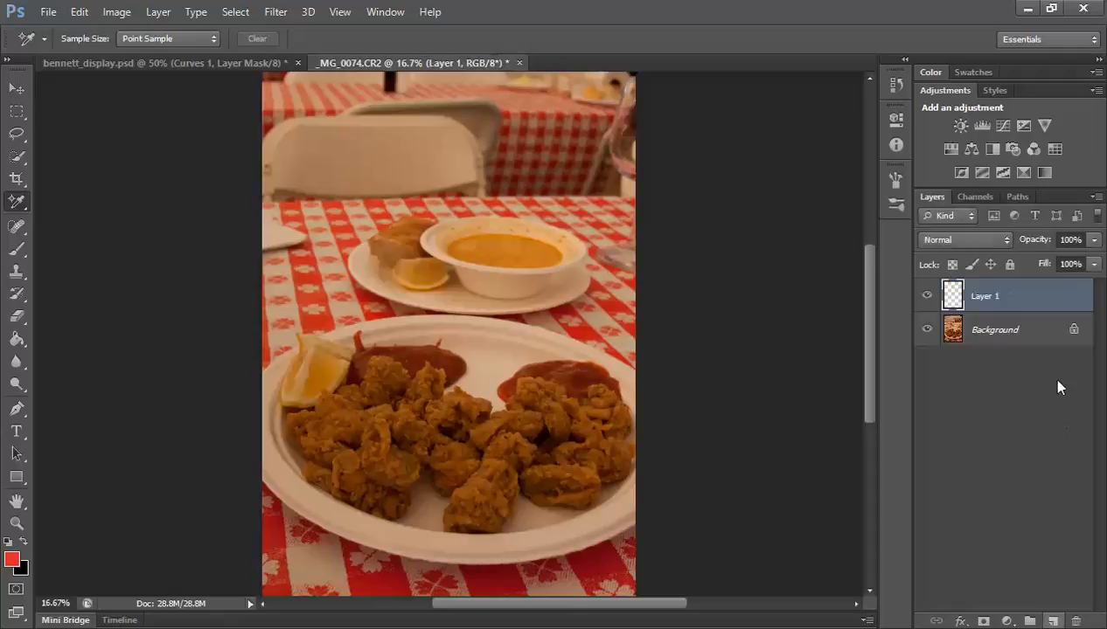
click(79, 13)
click(148, 243)
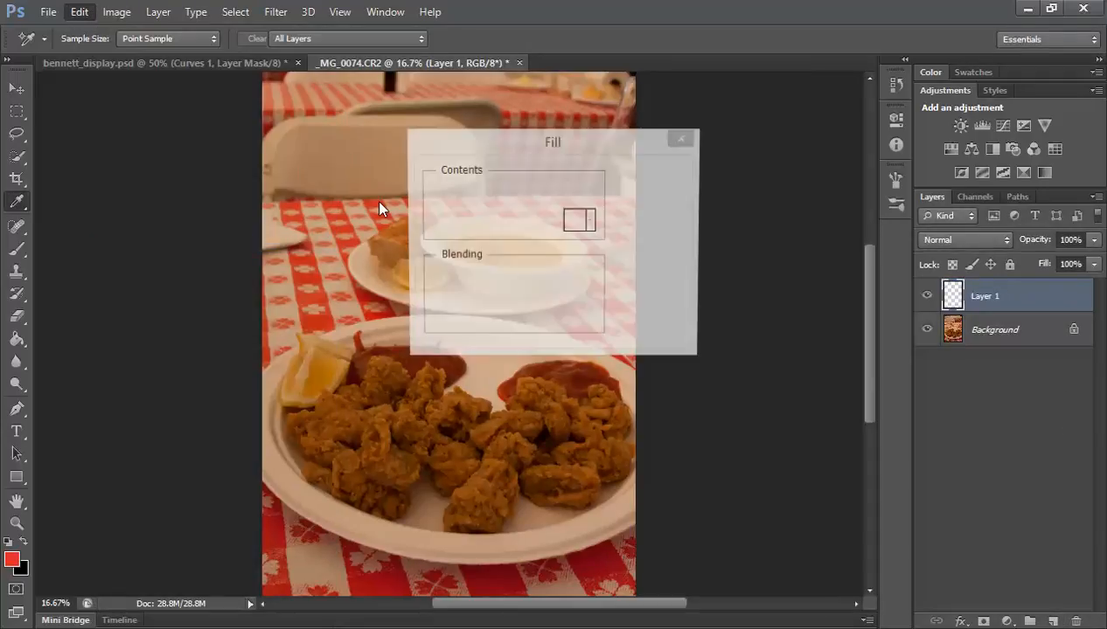
click(586, 191)
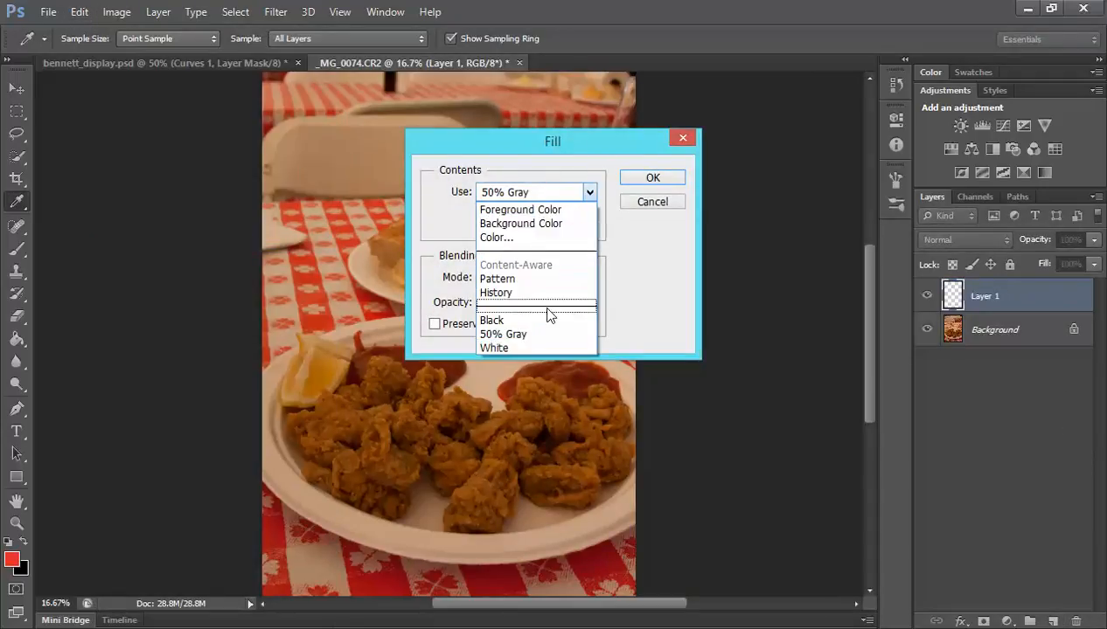
click(551, 334)
click(661, 179)
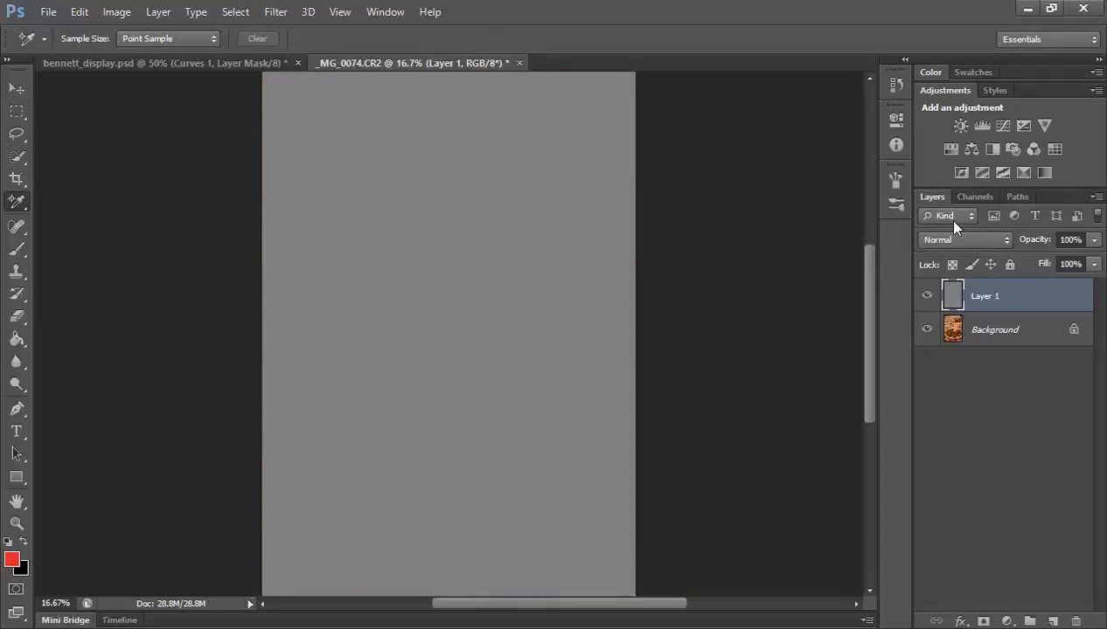
click(1007, 241)
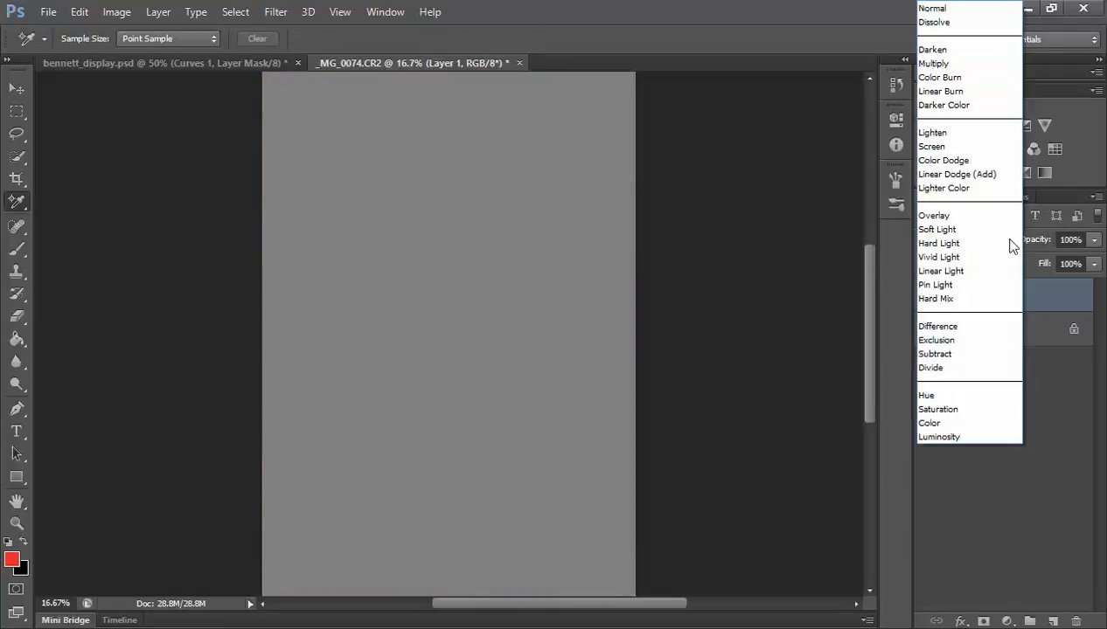
click(989, 328)
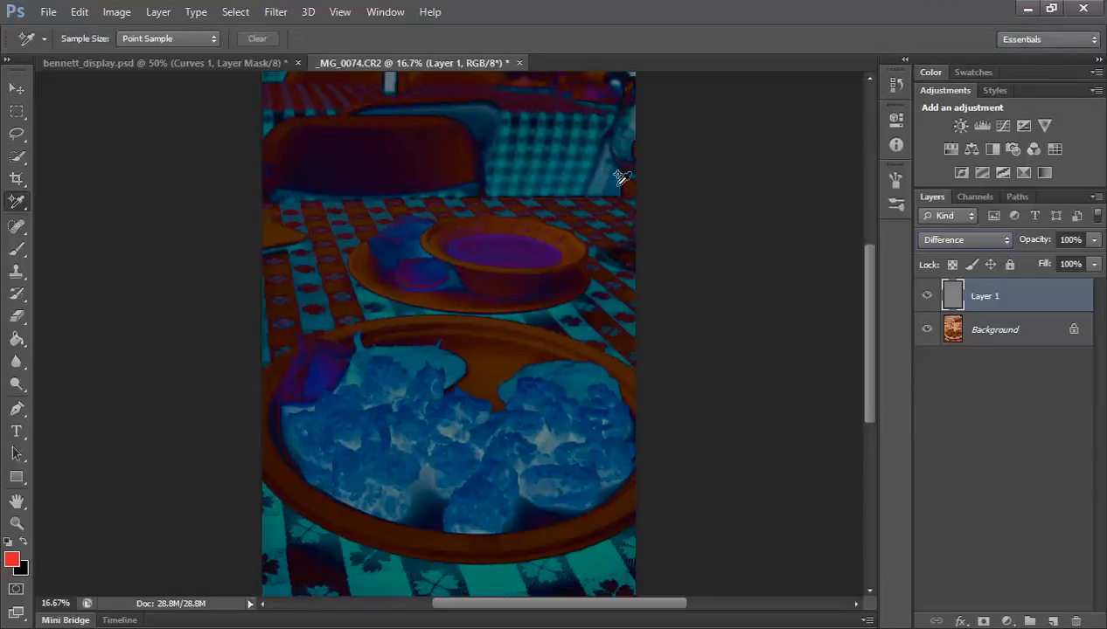
Add a Threshold adjustment layer above the gray layer and set its threshold level to 14
click(1003, 172)
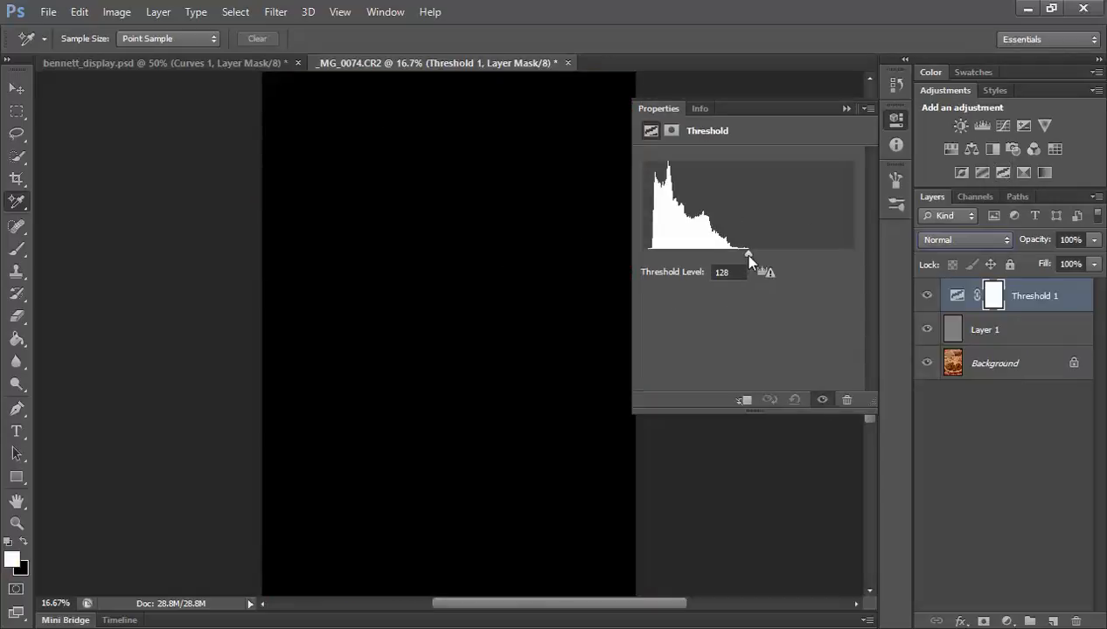
drag(747, 253, 643, 251)
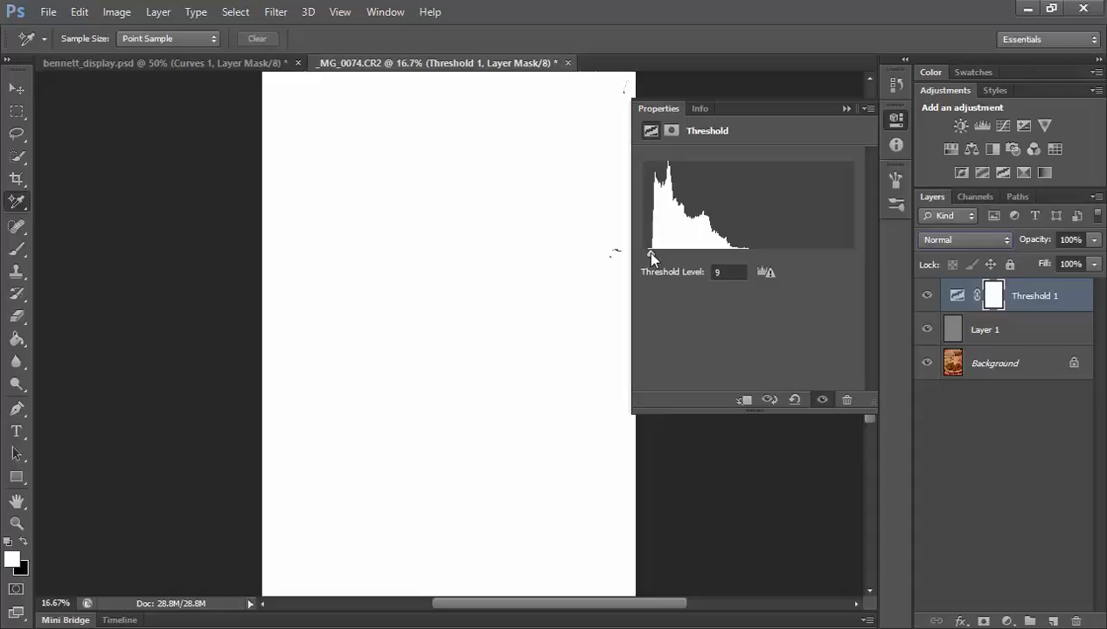
drag(649, 253, 659, 254)
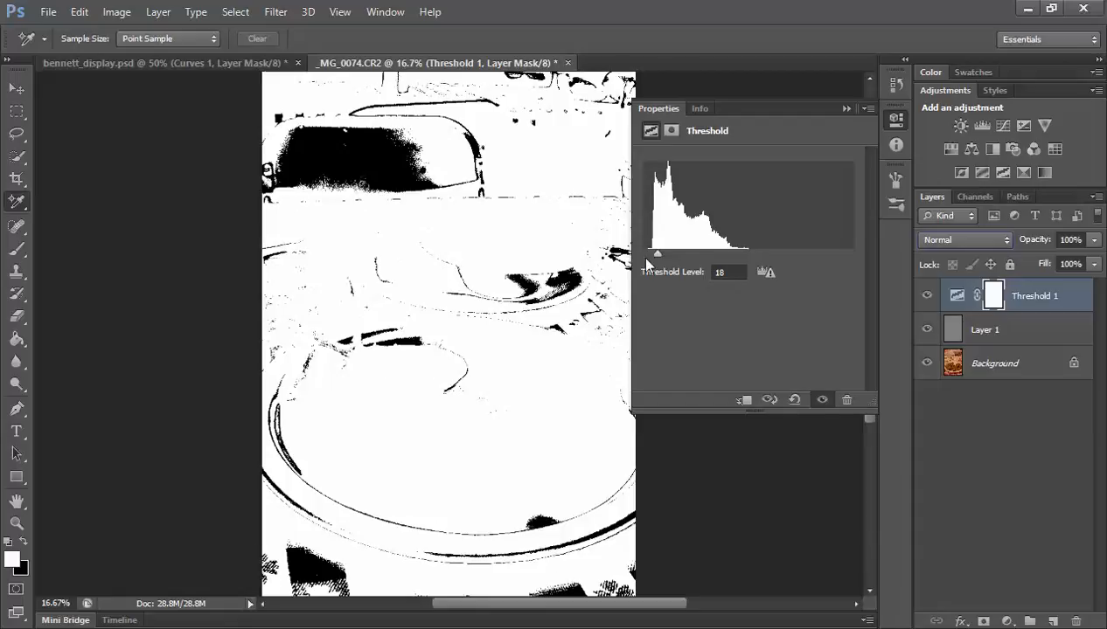
drag(658, 253, 654, 254)
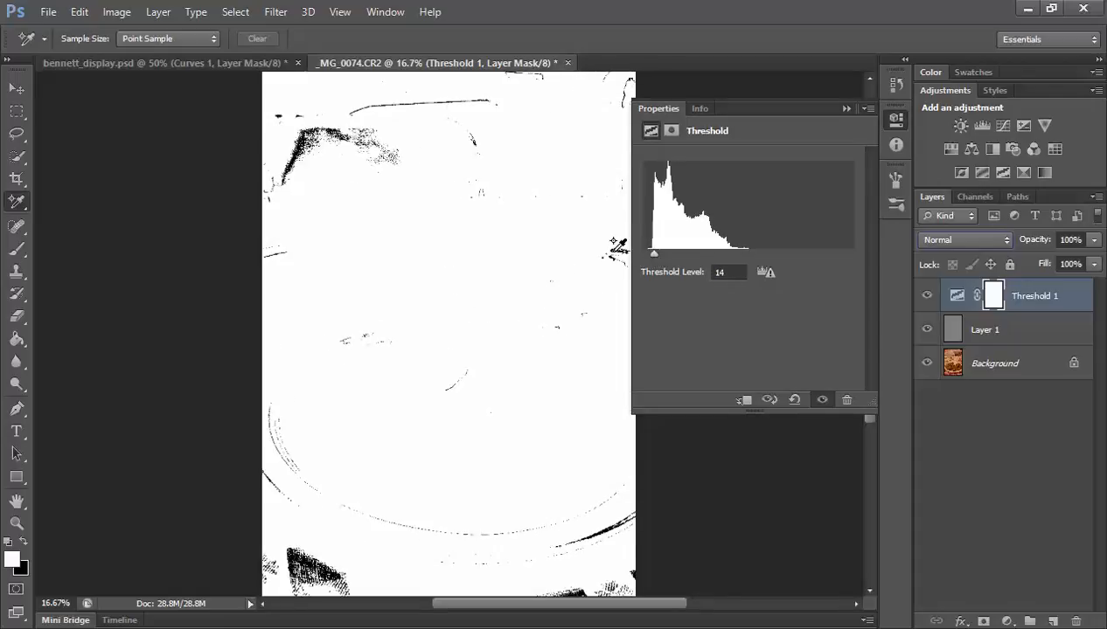
Compare the threshold view with the original photo by toggling both upper layers, and set the threshold level to 15
click(926, 296)
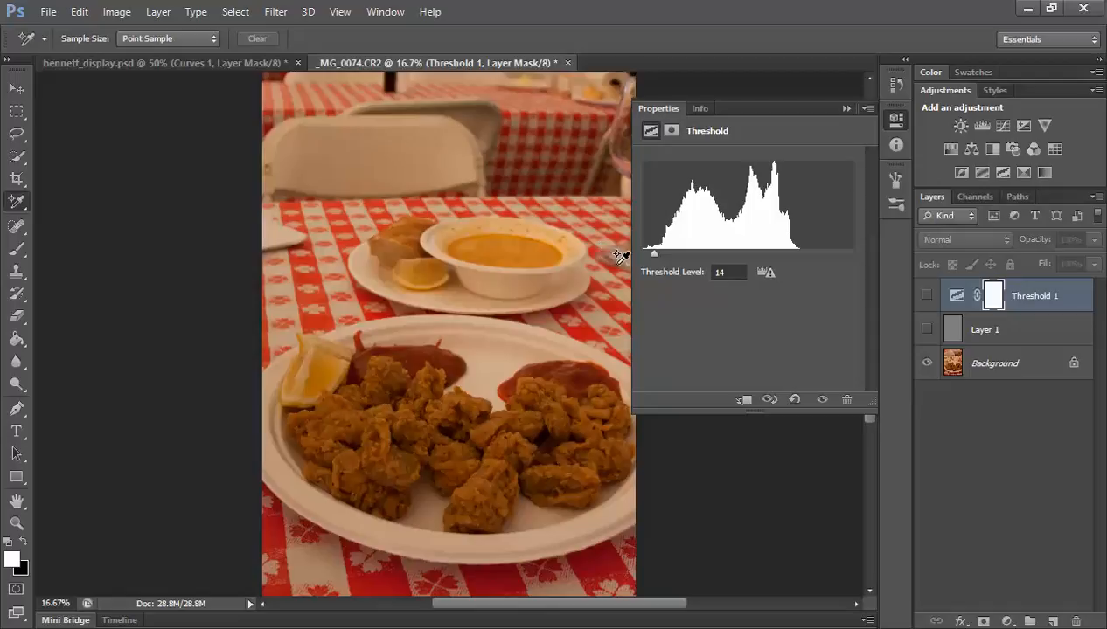
click(925, 295)
click(926, 328)
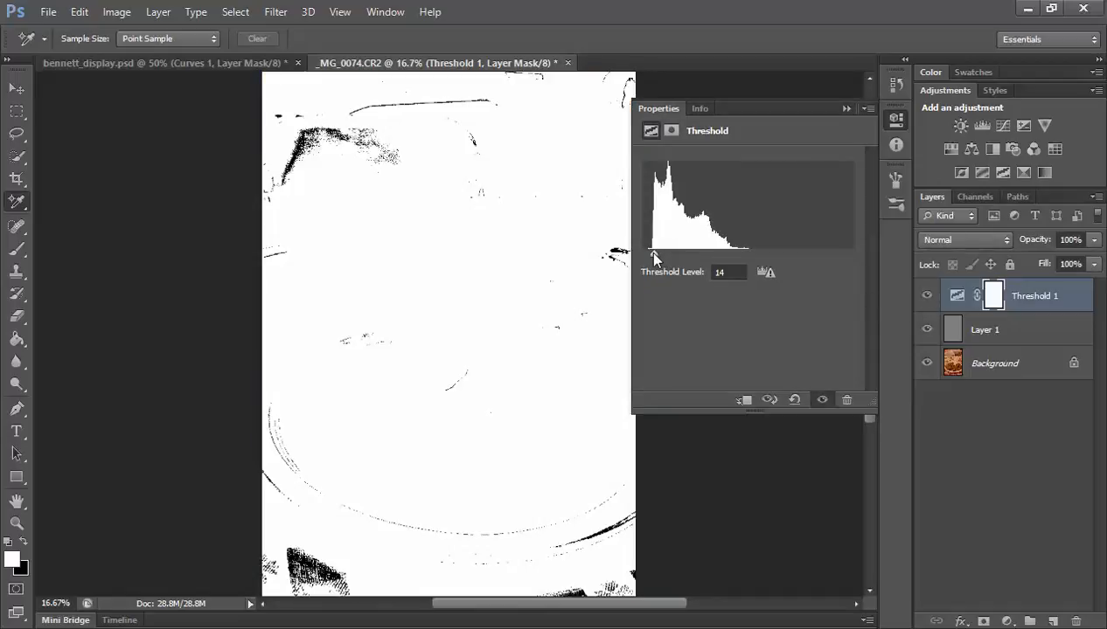
mouse_move(657, 254)
mouse_down()
mouse_move(645, 255)
mouse_move(656, 255)
mouse_up()
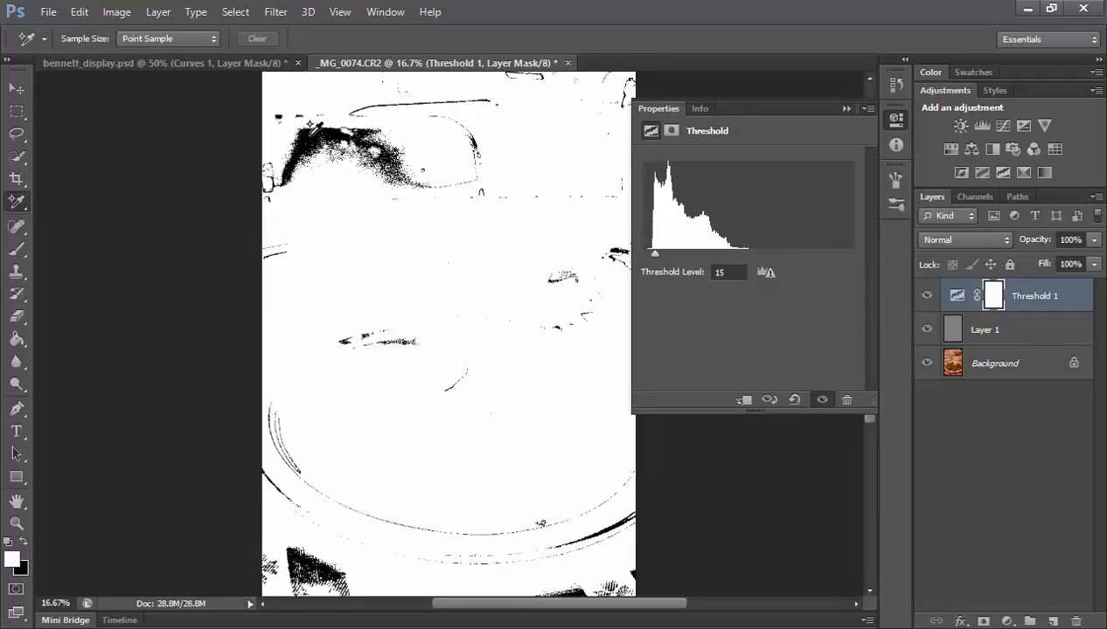
Place a color sampler on the black patch at the upper-left part of the chair back, and hide the Threshold and gray layers
click(17, 201)
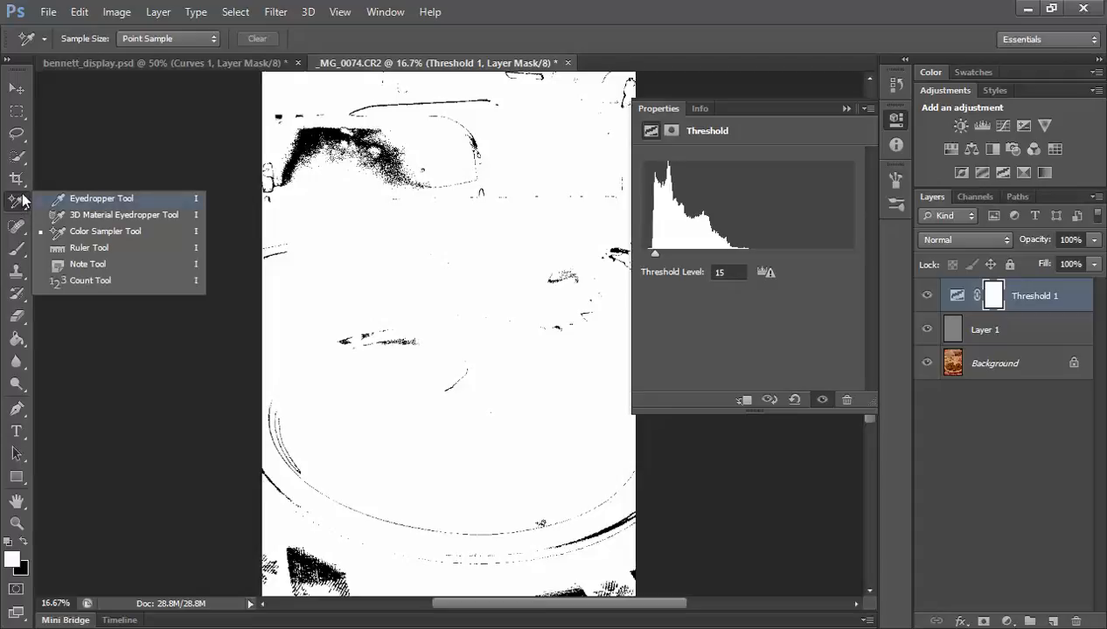
click(127, 231)
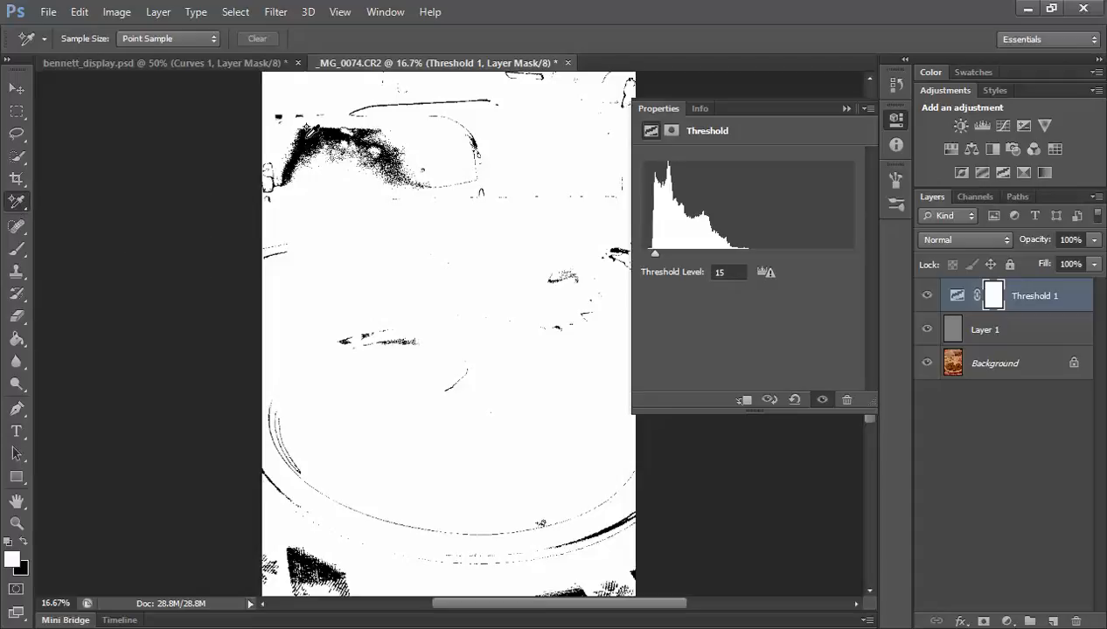
click(311, 137)
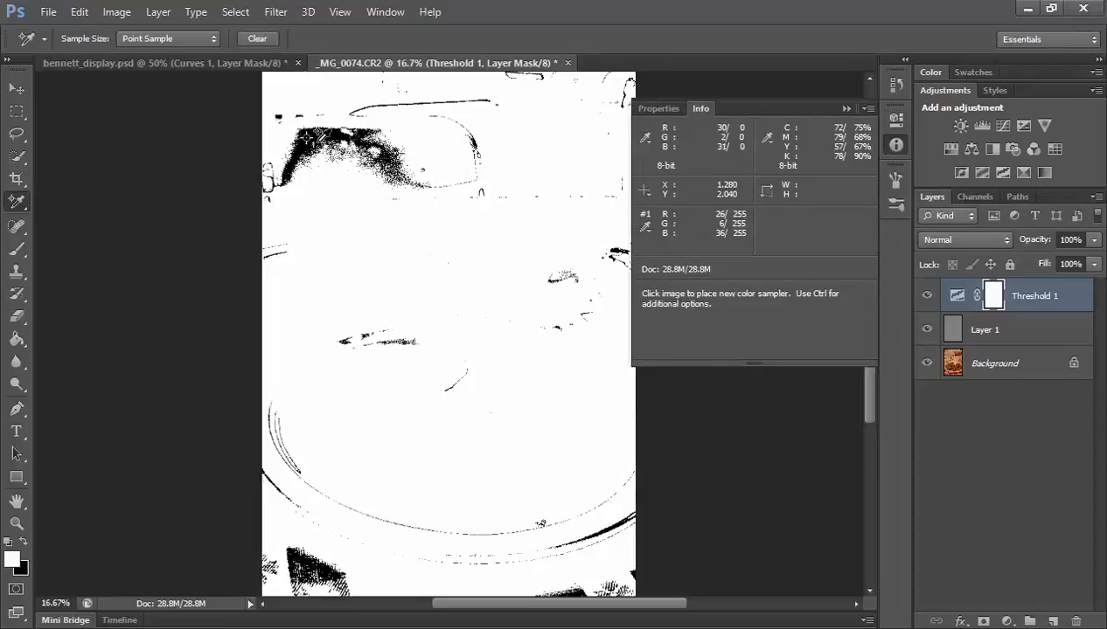
click(927, 295)
click(927, 330)
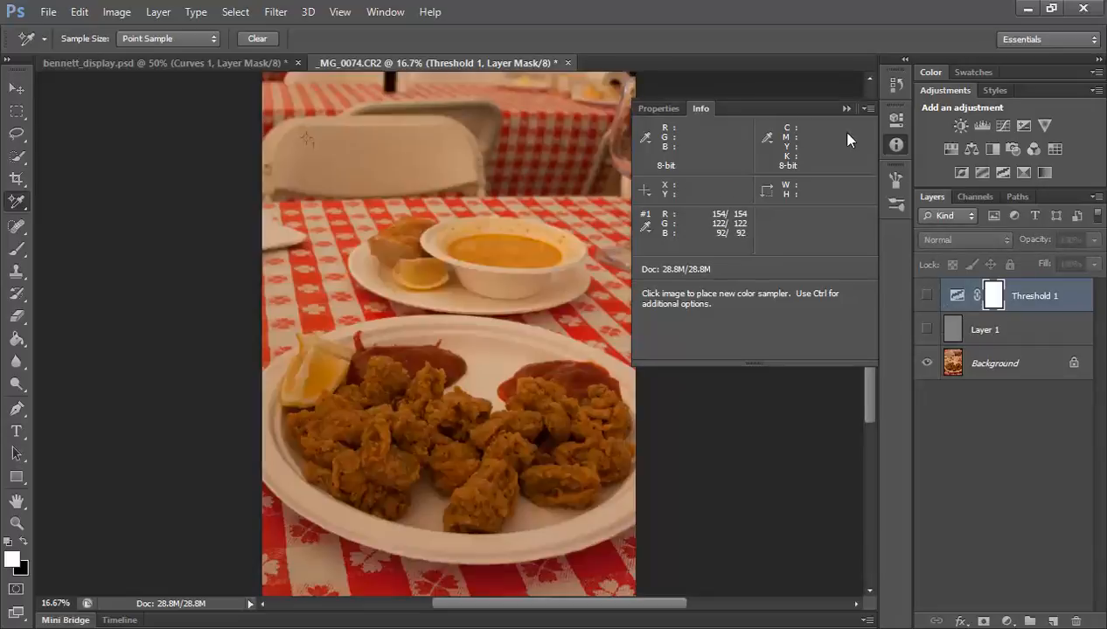
Add a Curves adjustment layer and set its gray point at the color sampler mark on the chair back
click(1004, 125)
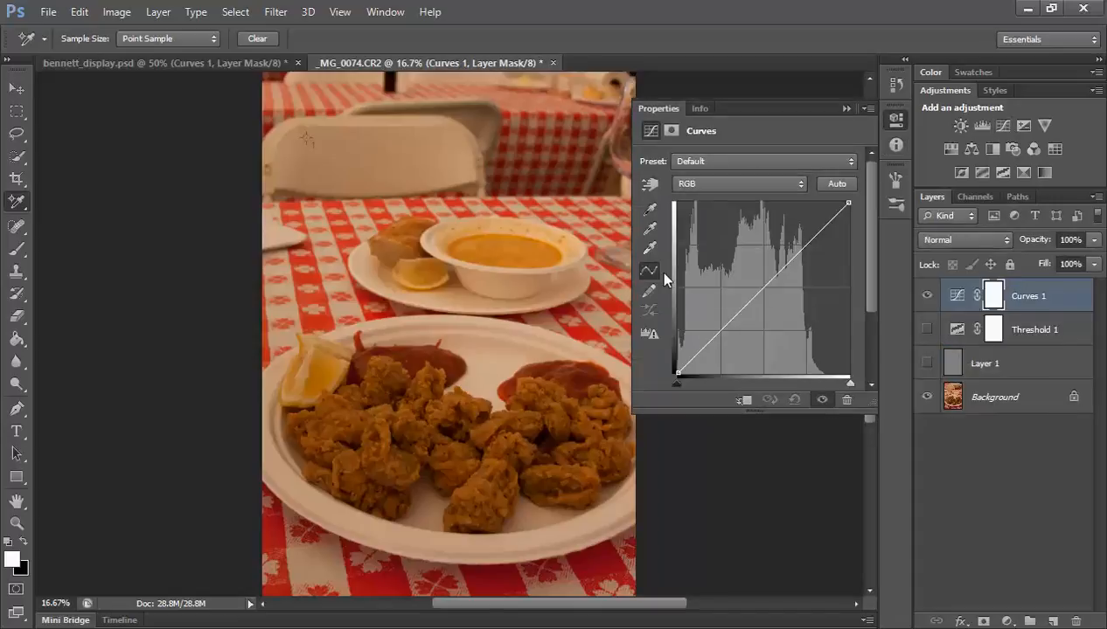
click(649, 230)
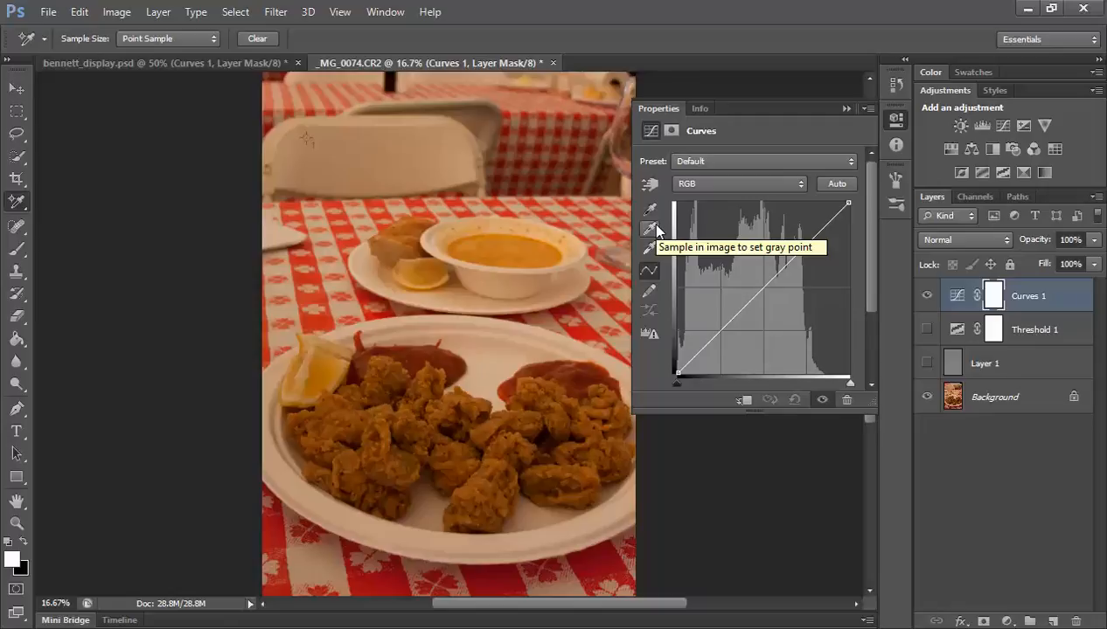
click(652, 232)
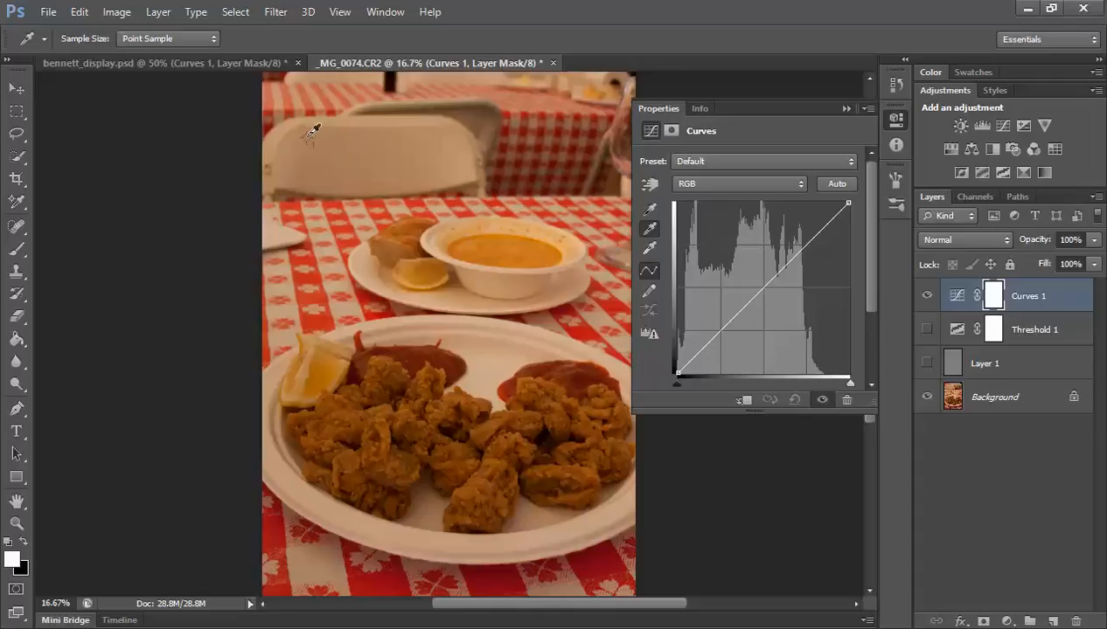
click(307, 137)
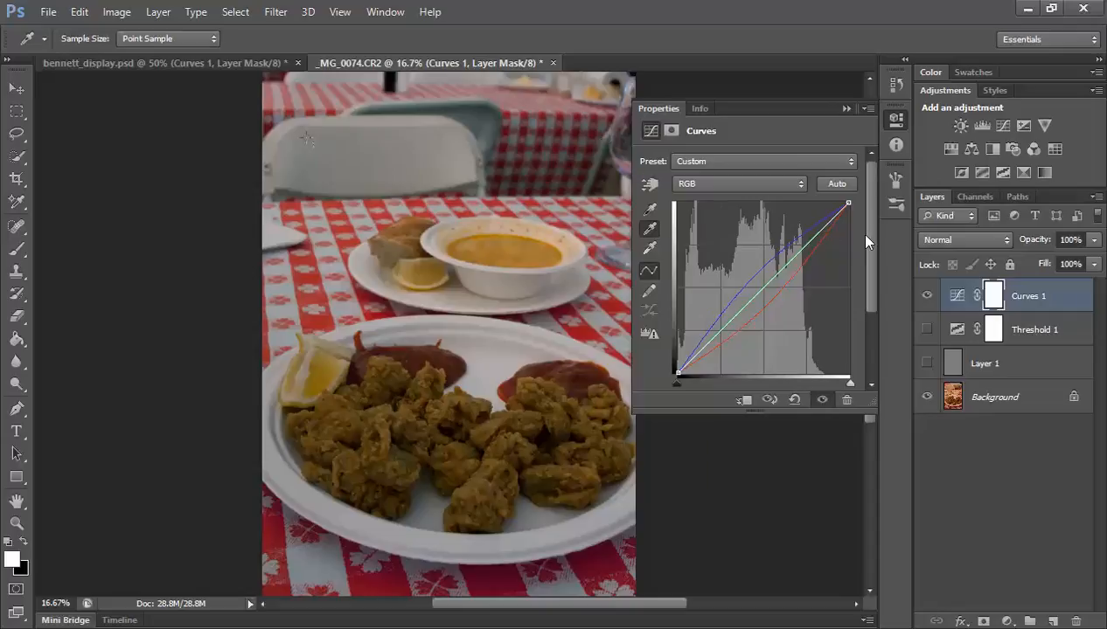
Pull the RGB curve's white and black points slightly inward, and check the Red channel's curve before collapsing the properties
mouse_move(848, 202)
mouse_down()
mouse_move(800, 185)
mouse_move(851, 188)
mouse_move(830, 192)
mouse_up()
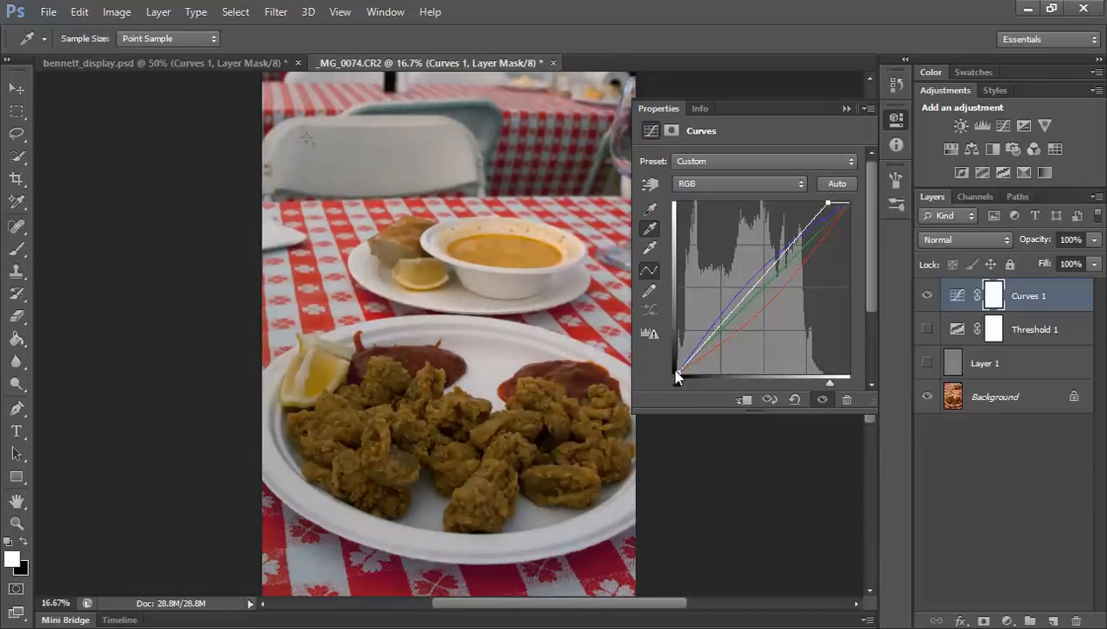
mouse_move(676, 374)
mouse_down()
mouse_move(685, 381)
mouse_move(654, 372)
mouse_move(675, 297)
mouse_move(679, 371)
mouse_move(695, 382)
mouse_move(679, 385)
mouse_up()
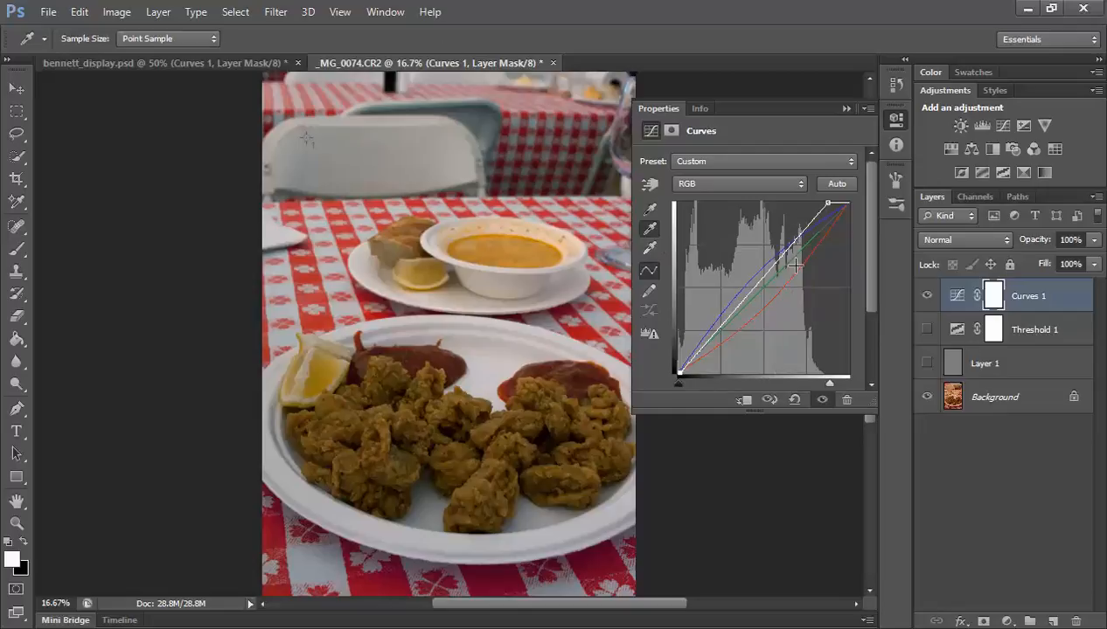
click(798, 184)
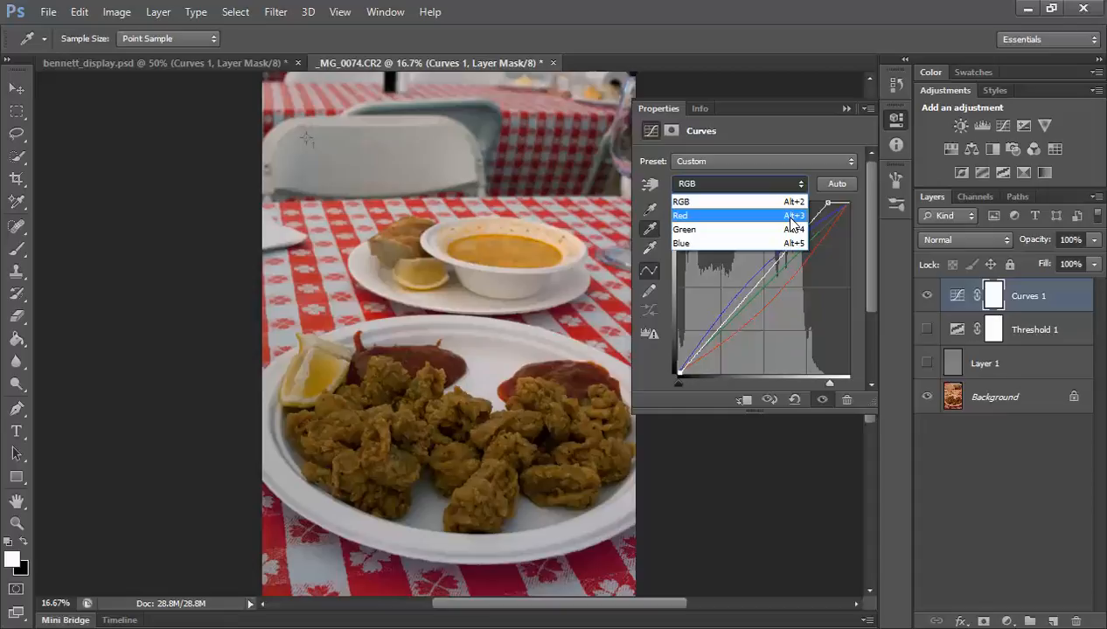
click(791, 216)
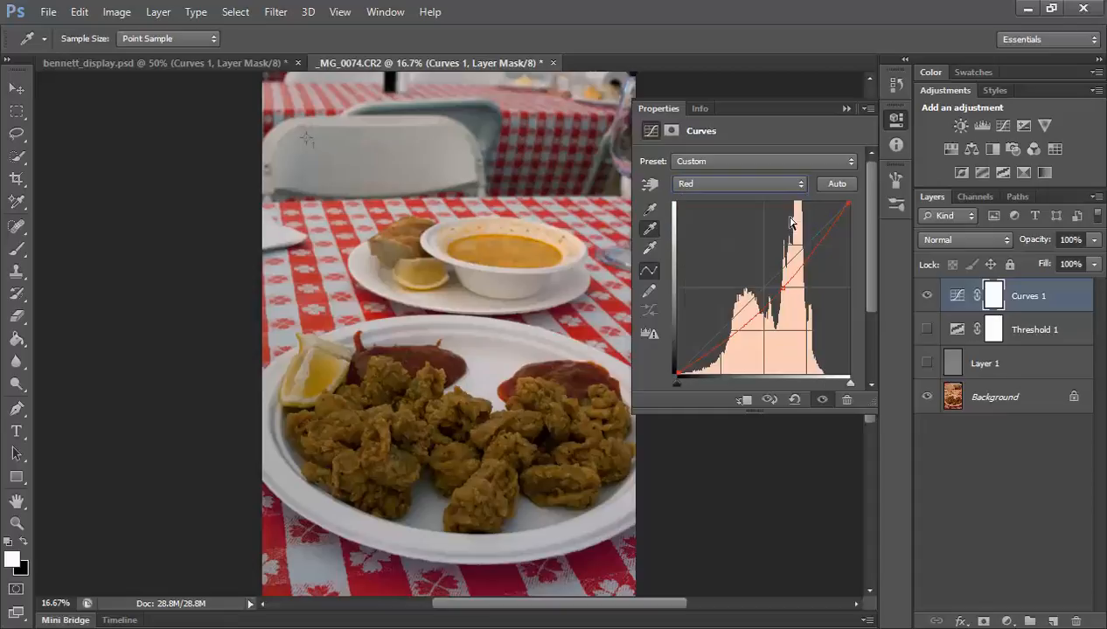
click(781, 290)
click(754, 185)
click(752, 200)
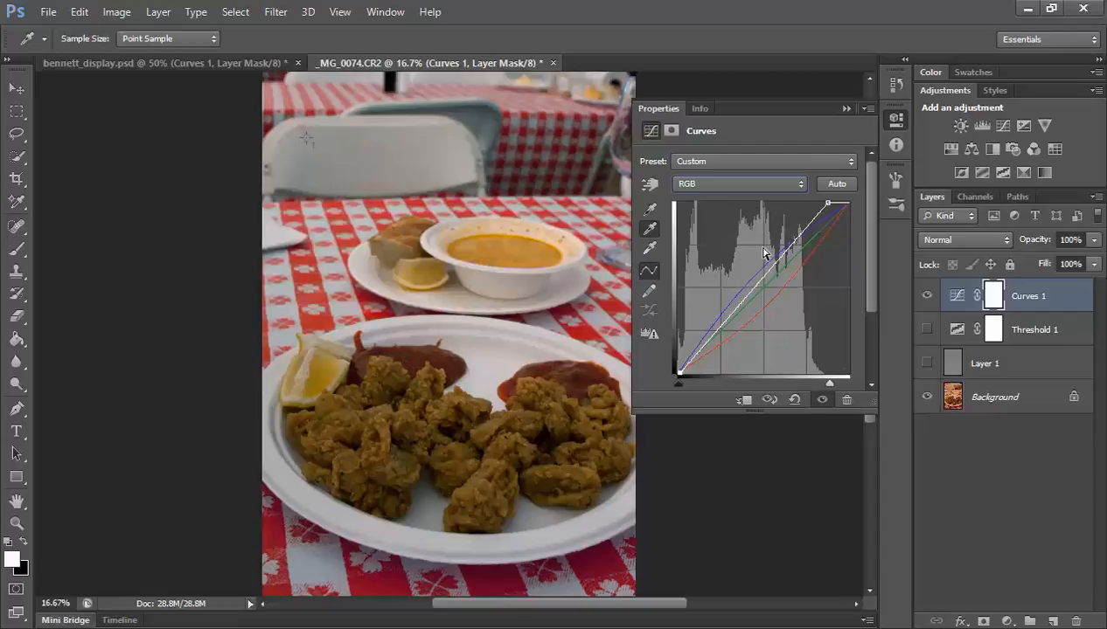
click(850, 107)
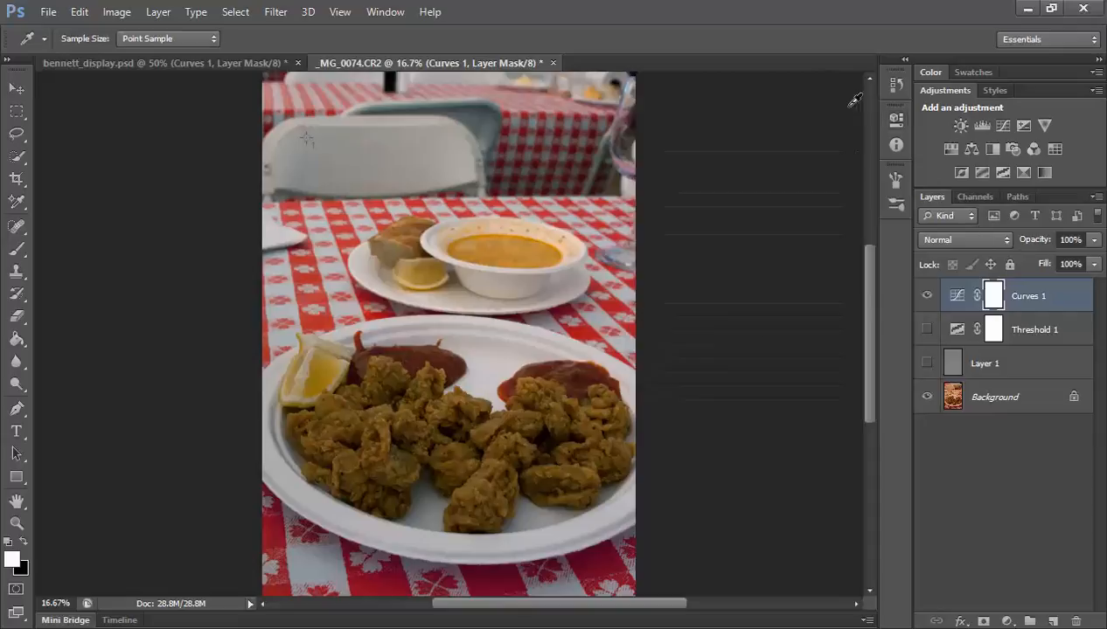
Switch to bennett_display.psd and toggle the Curves 1 layer to compare the book page with and without the color correction
click(278, 66)
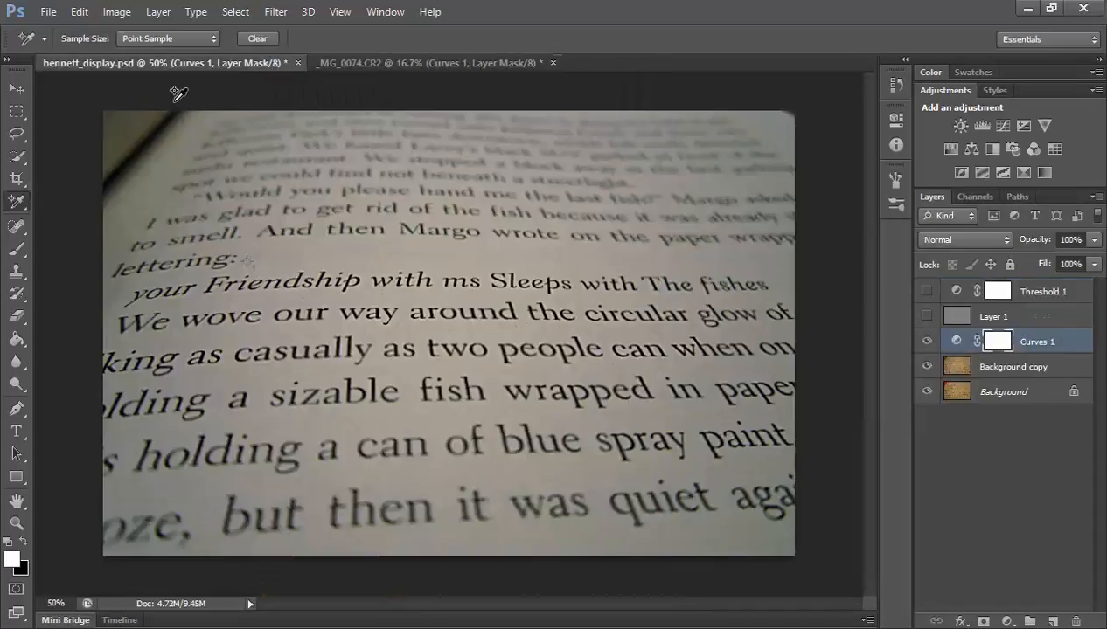
click(927, 342)
click(926, 341)
click(929, 341)
click(928, 342)
Delete the Background copy layer and duplicate the Background layer as "Background copy"
click(1024, 369)
drag(1024, 369, 1077, 620)
right_click(987, 369)
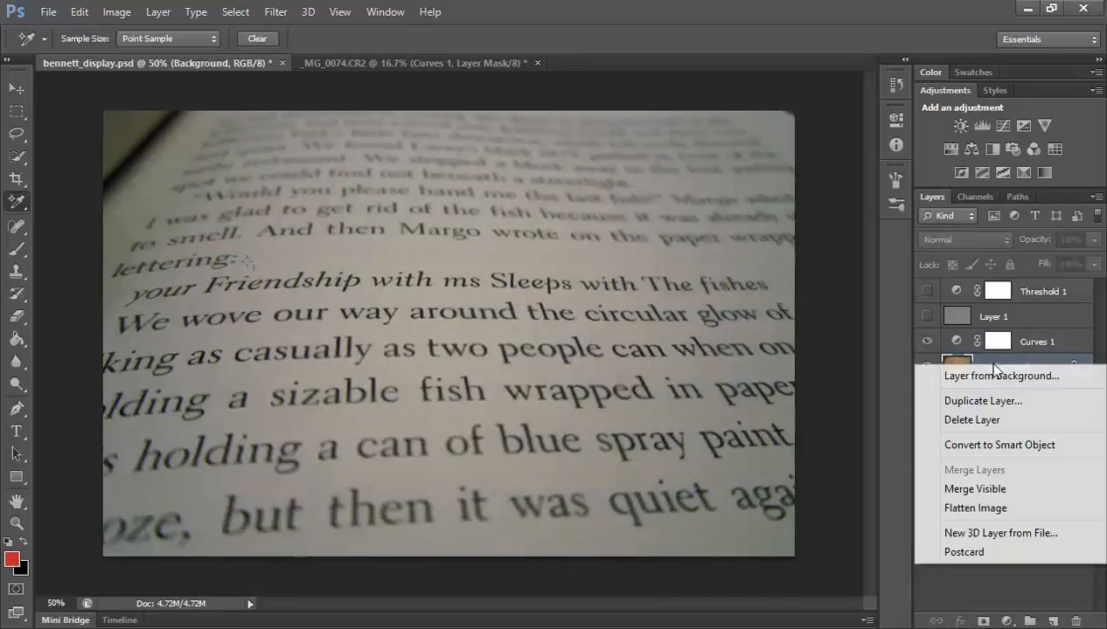
click(997, 404)
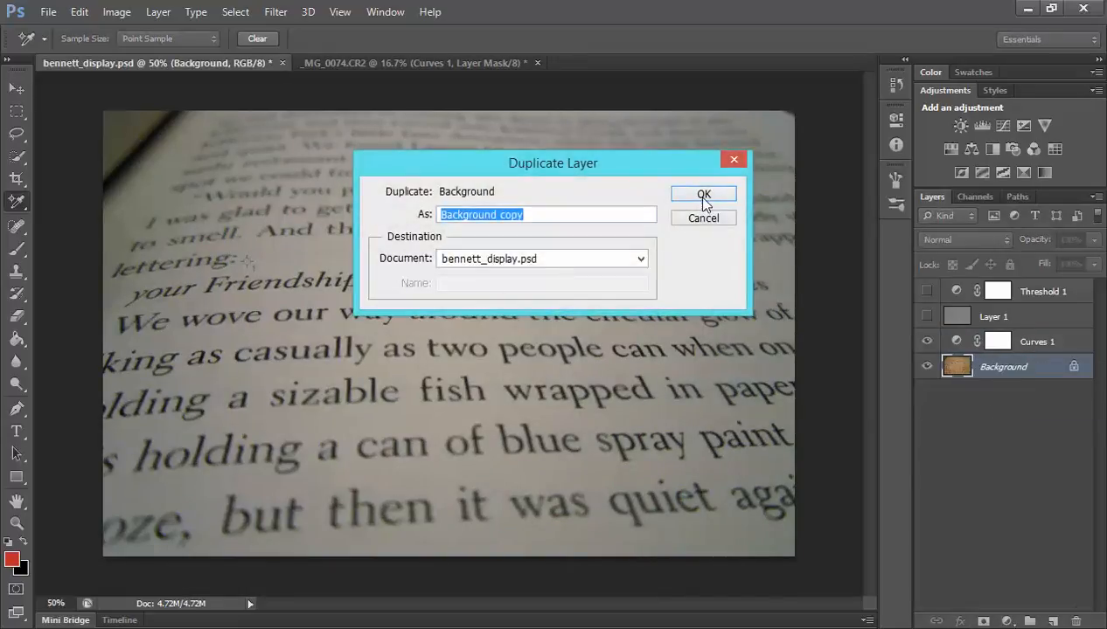
click(704, 196)
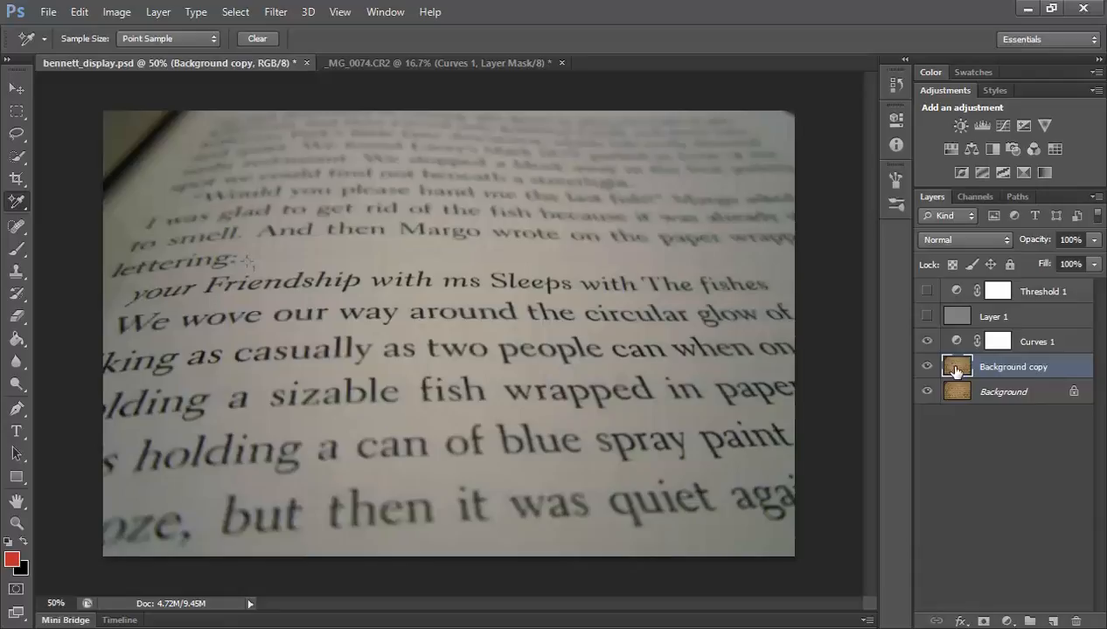
Start an Unsharp Mask on the Background copy layer, lower the Amount to 1%, and raise it to about 77%
click(276, 11)
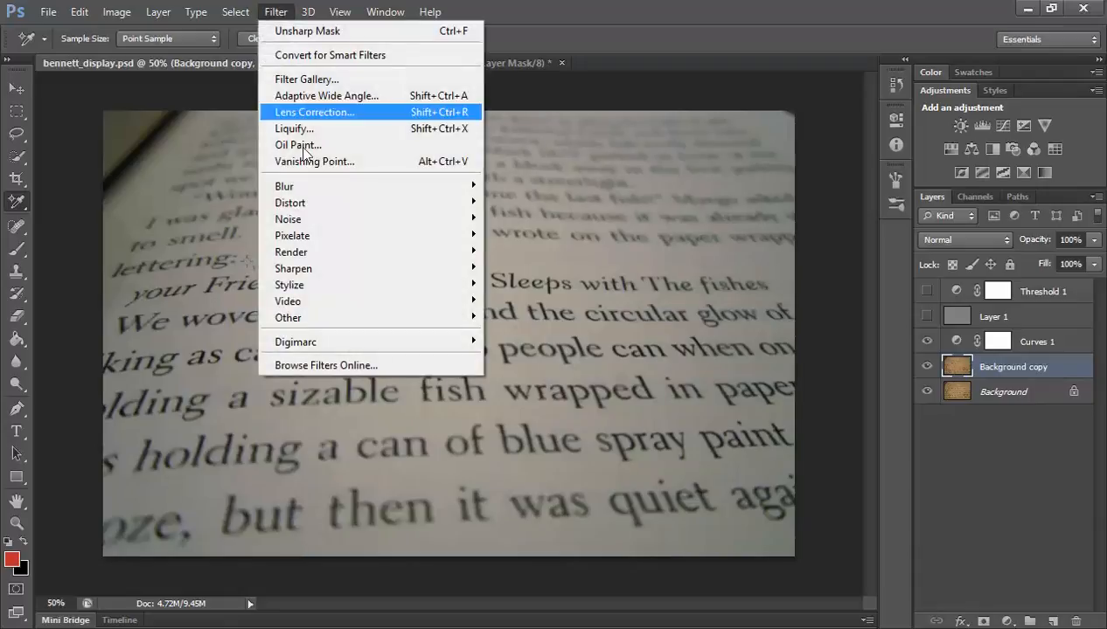
mouse_move(326, 263)
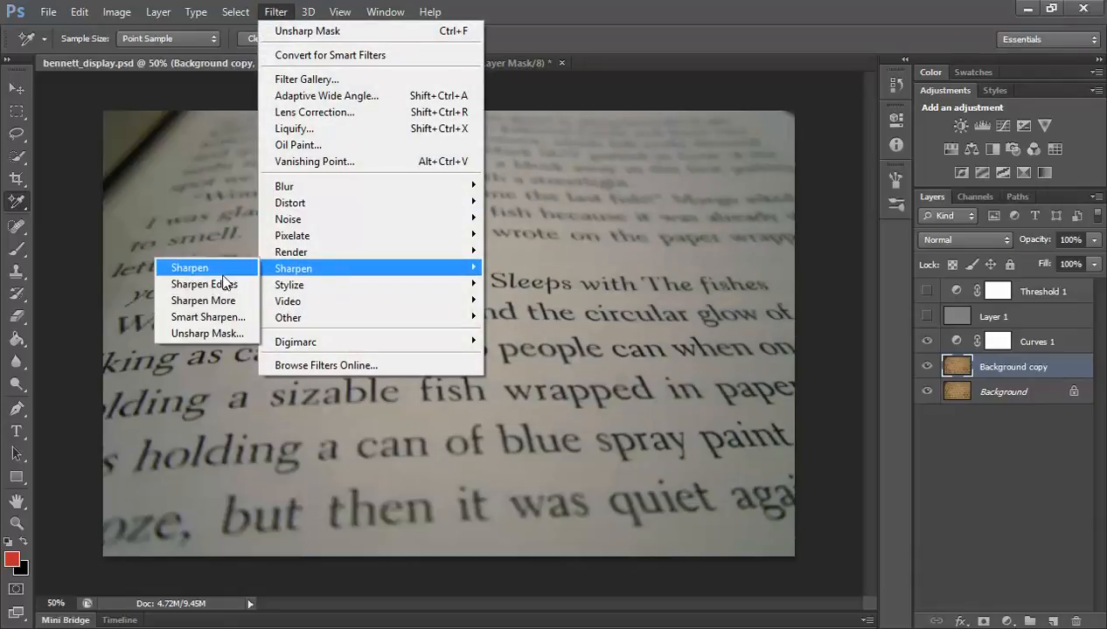
click(225, 333)
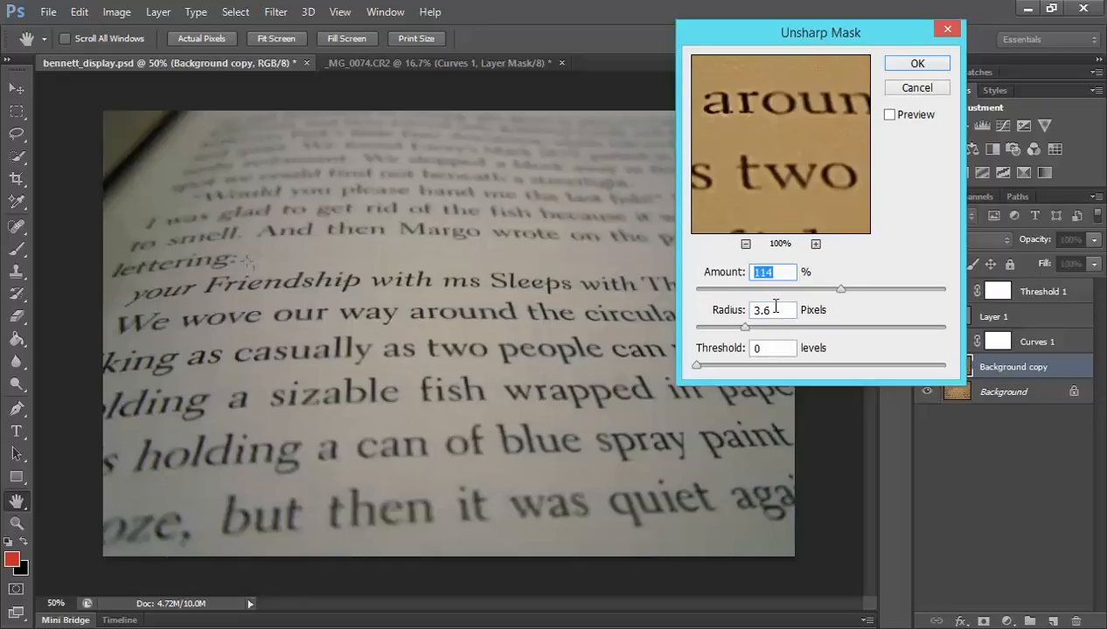
drag(846, 295, 704, 289)
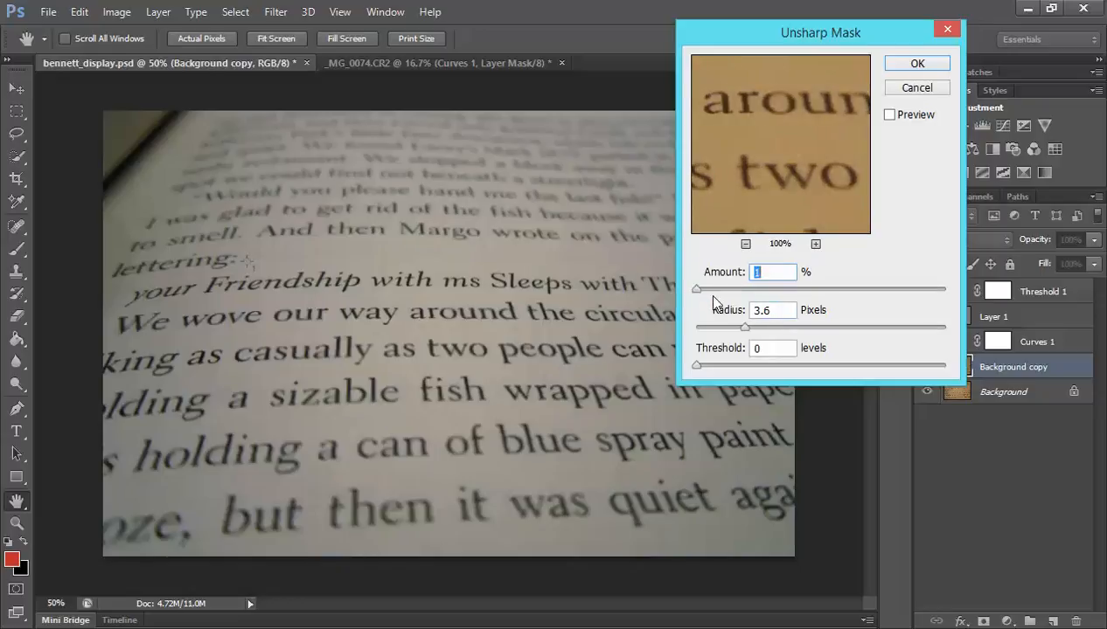
drag(699, 290, 789, 299)
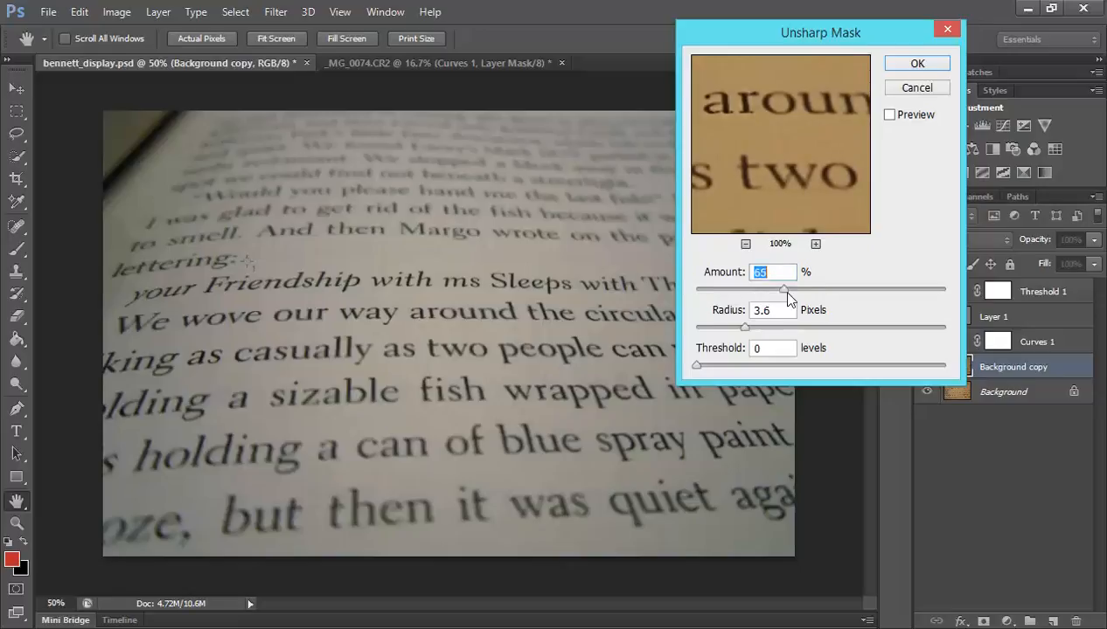
Compare the book page with the sharpening preview on and off, and exaggerate the Unsharp Mask Amount to 500%
click(889, 115)
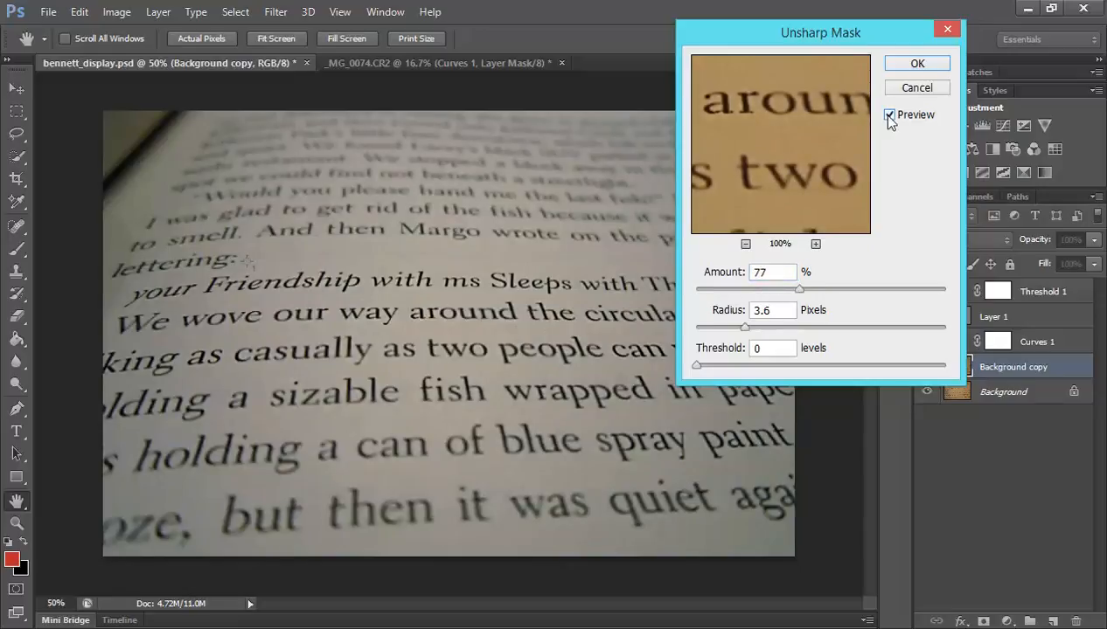
click(889, 115)
click(889, 115)
drag(797, 288, 933, 288)
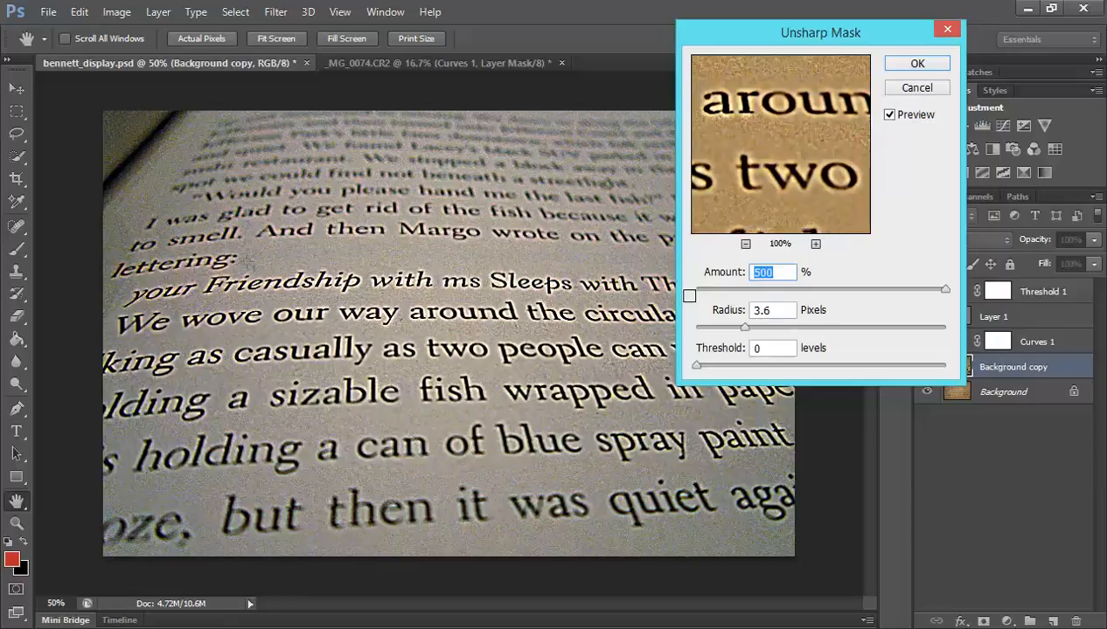
Reduce the Unsharp Mask Amount to about 95%, compare the preview on and off, and apply the filter
drag(798, 293, 825, 291)
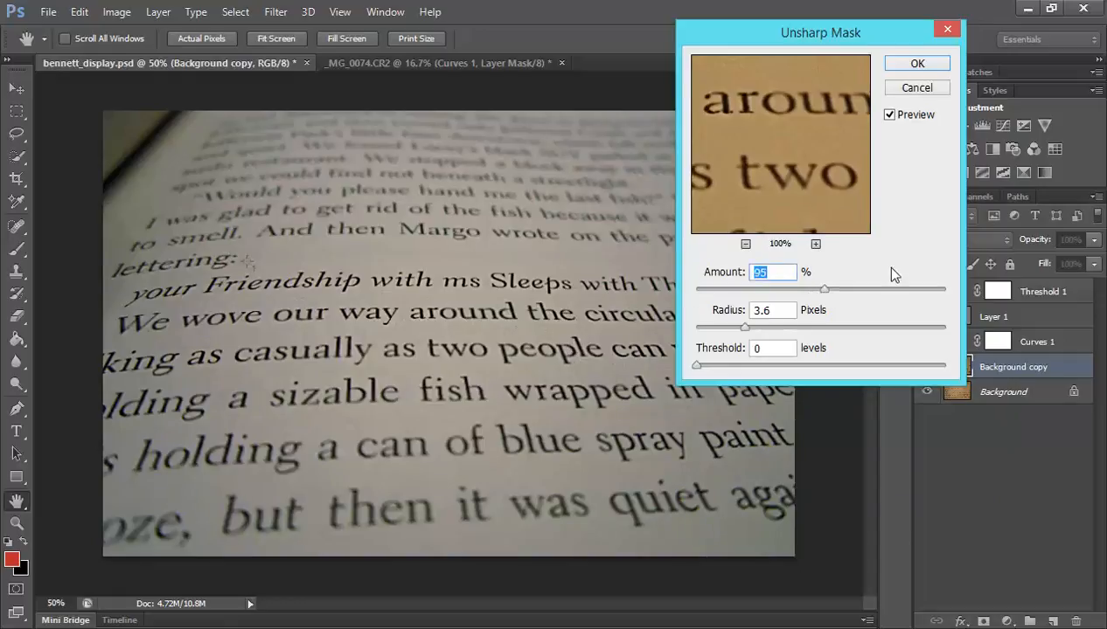
drag(823, 289, 820, 289)
click(889, 115)
click(892, 116)
click(917, 64)
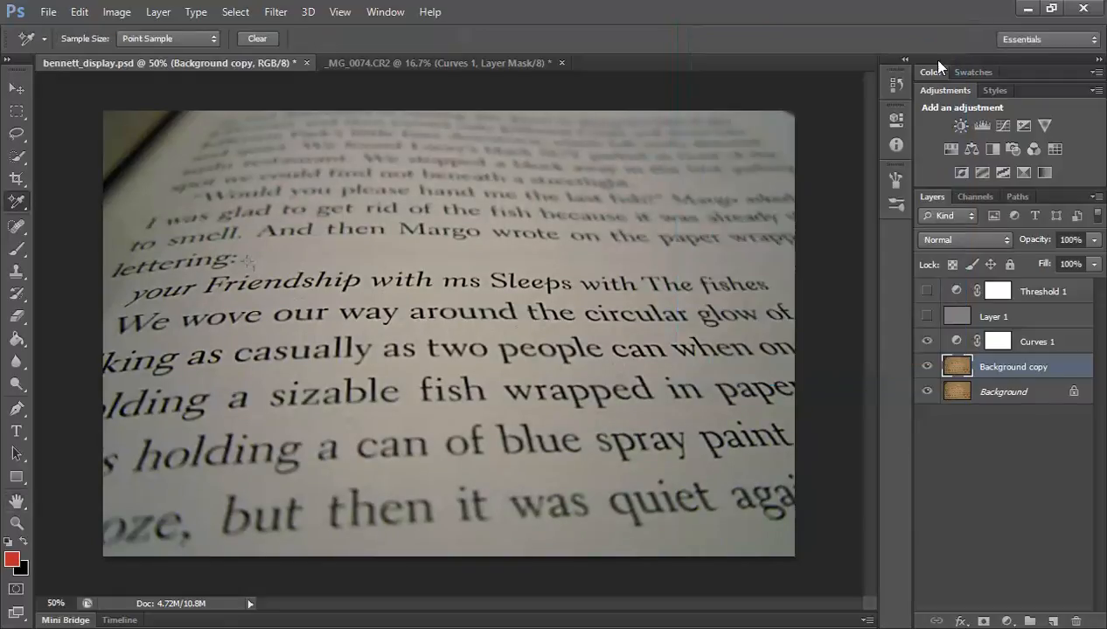
Switch to the _MG_0074.CR2 document
click(491, 65)
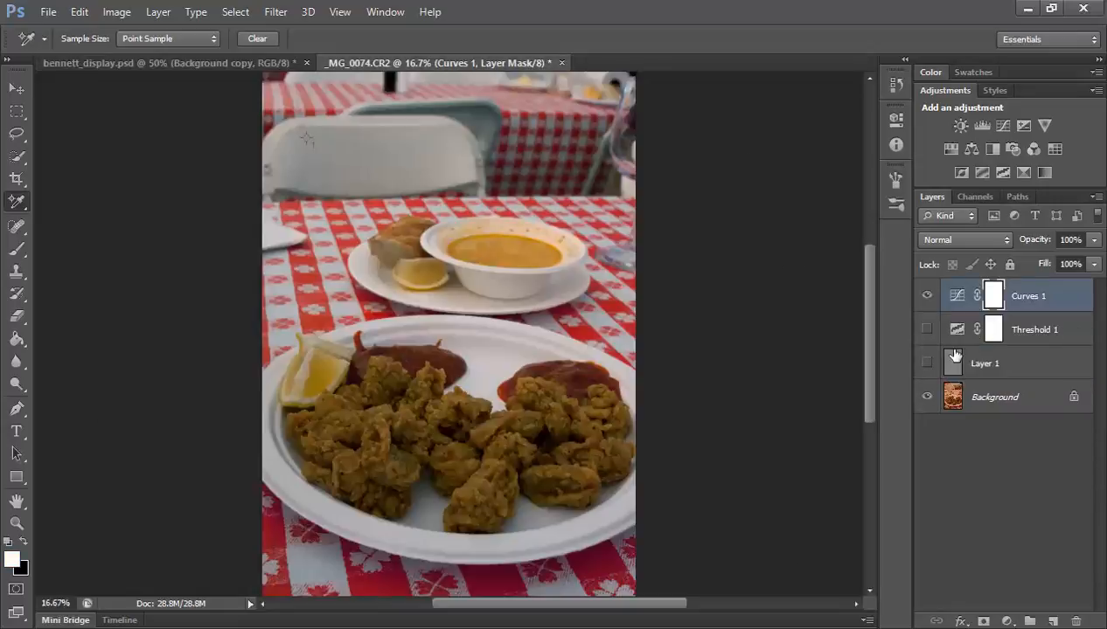